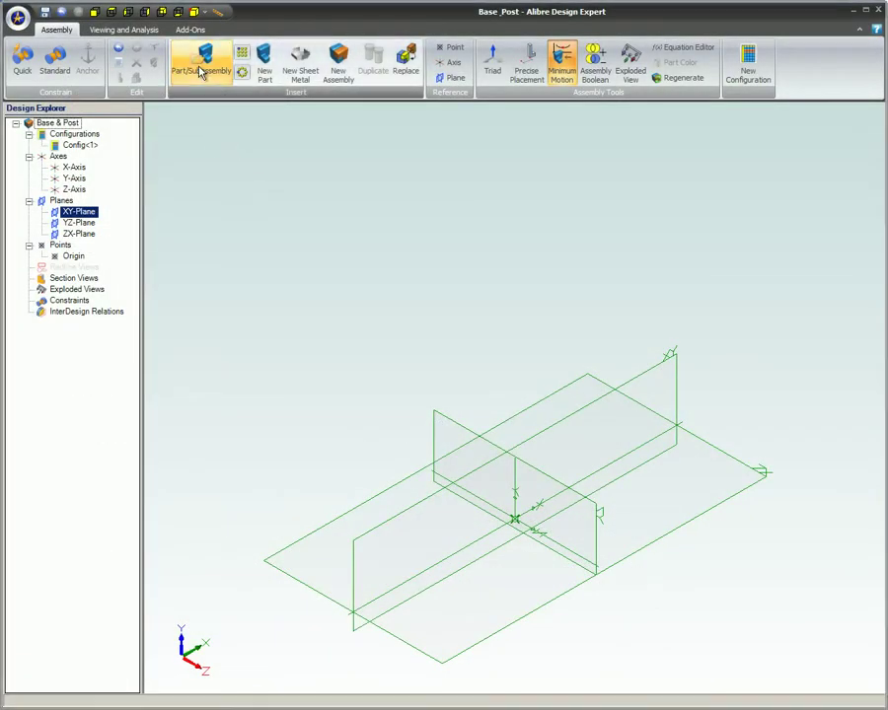
Insert the Base part file and place it at the assembly origin
click(201, 72)
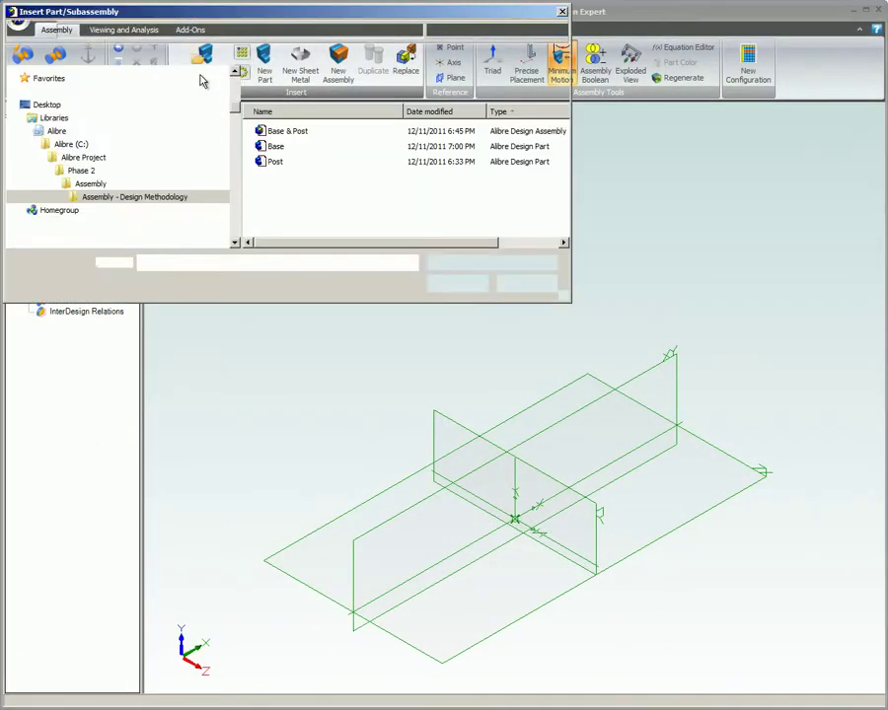
click(271, 146)
click(451, 284)
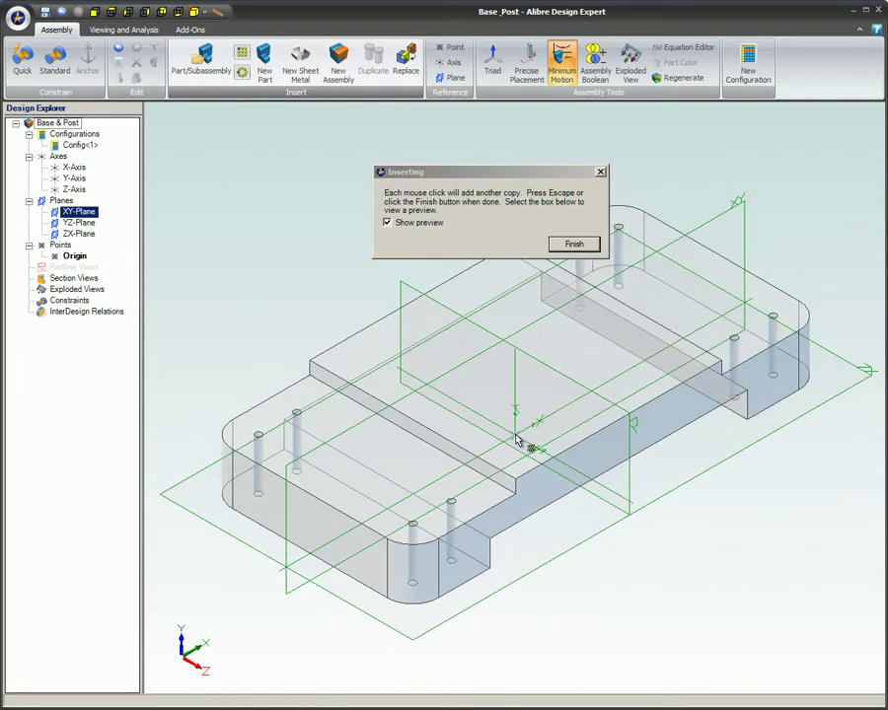
click(515, 439)
click(573, 244)
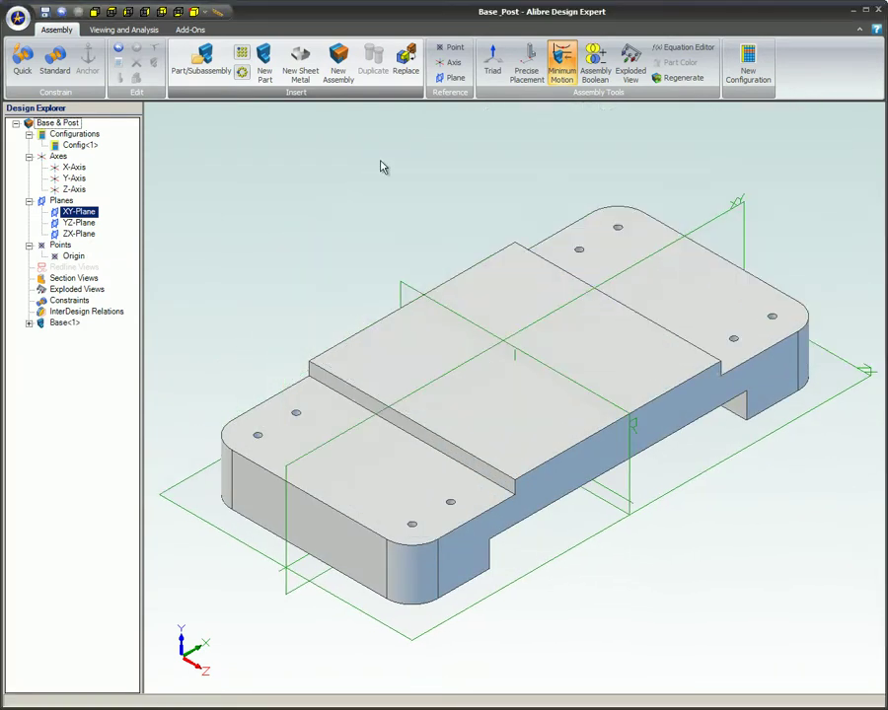
Start inserting the Post part file into the assembly
click(222, 84)
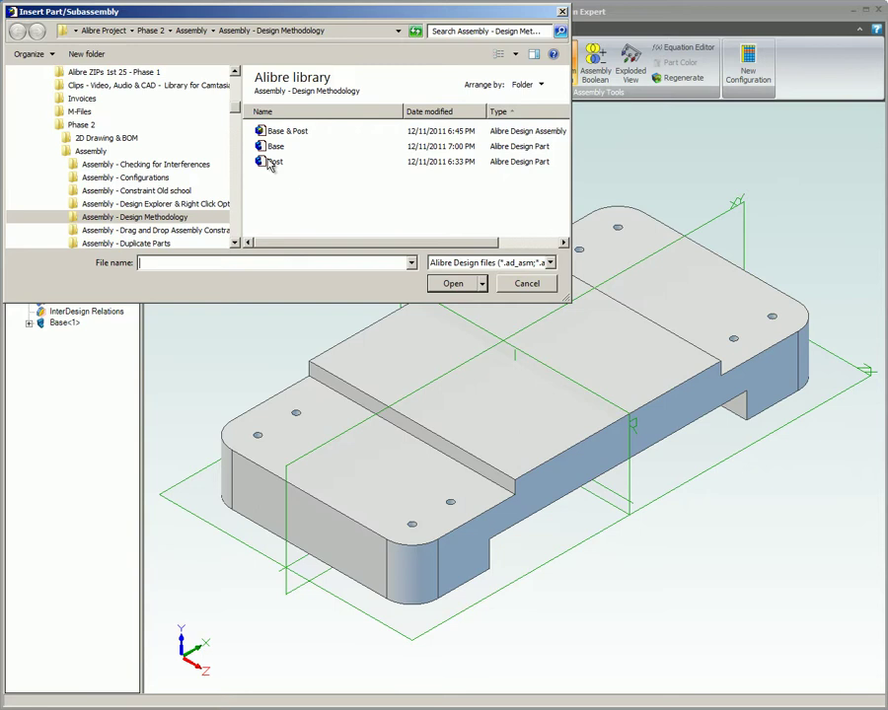
click(273, 164)
click(452, 283)
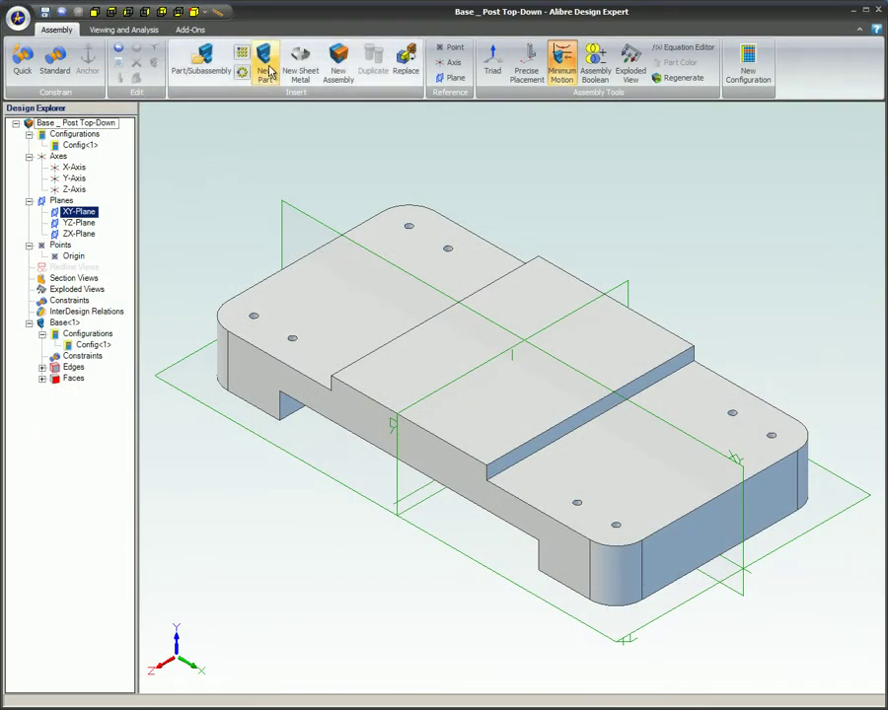
Create a new in-place part and sketch a rectangle on the base's right top face
click(267, 72)
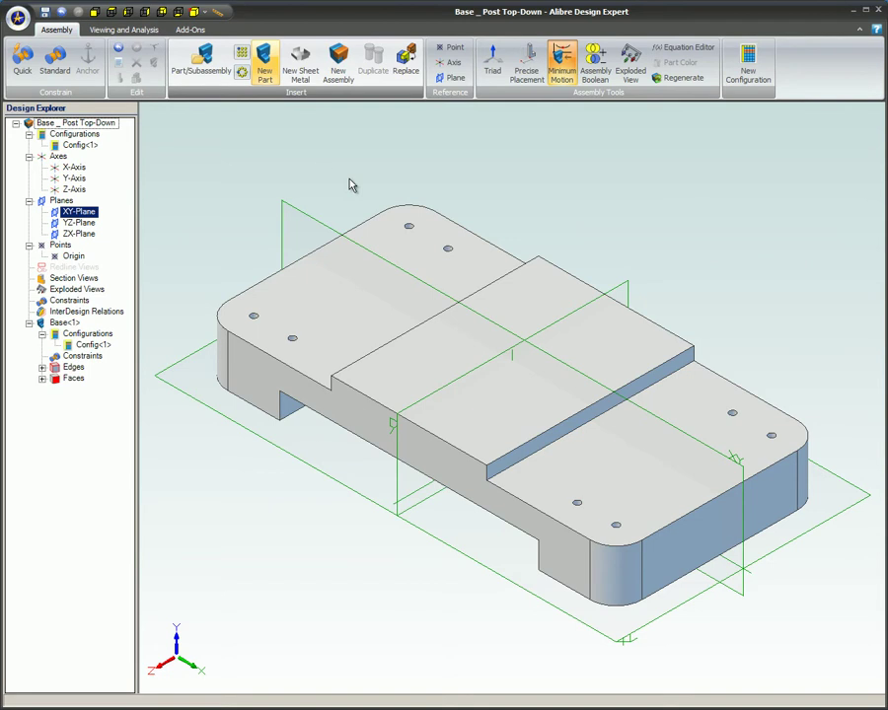
click(629, 432)
right_click(646, 464)
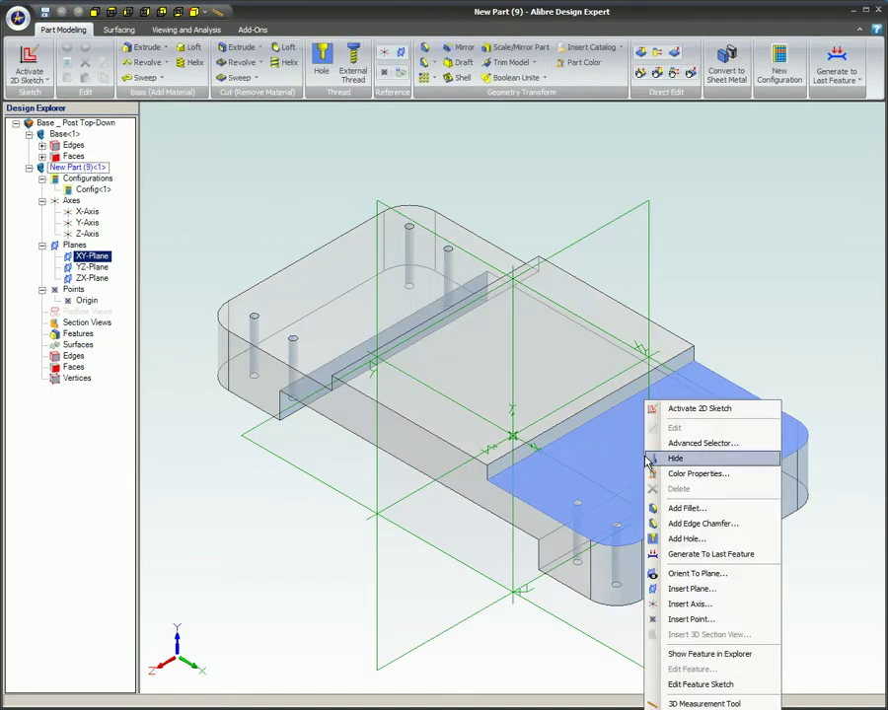
click(708, 410)
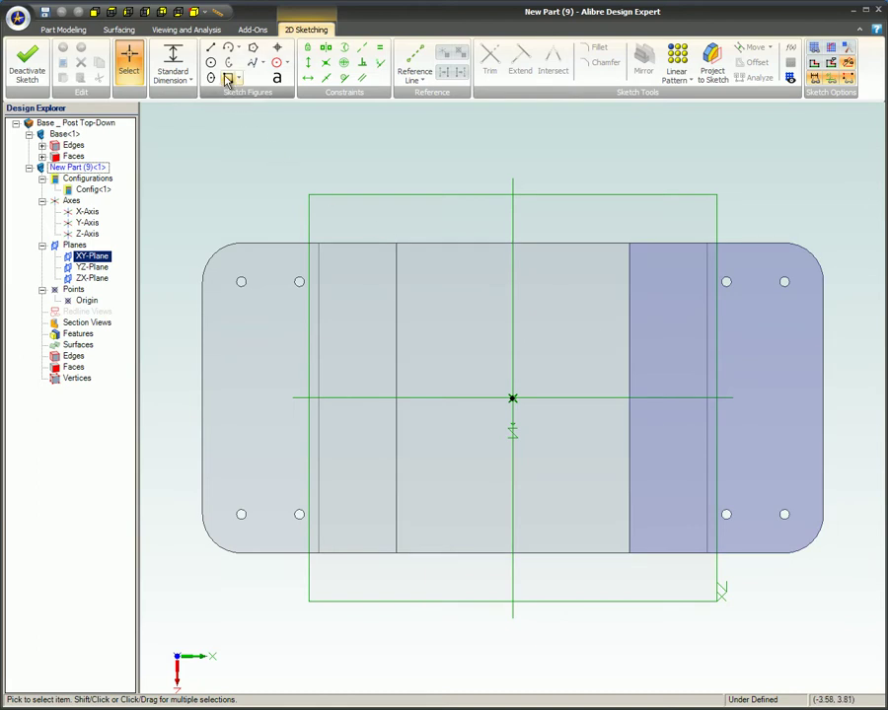
click(228, 78)
click(655, 270)
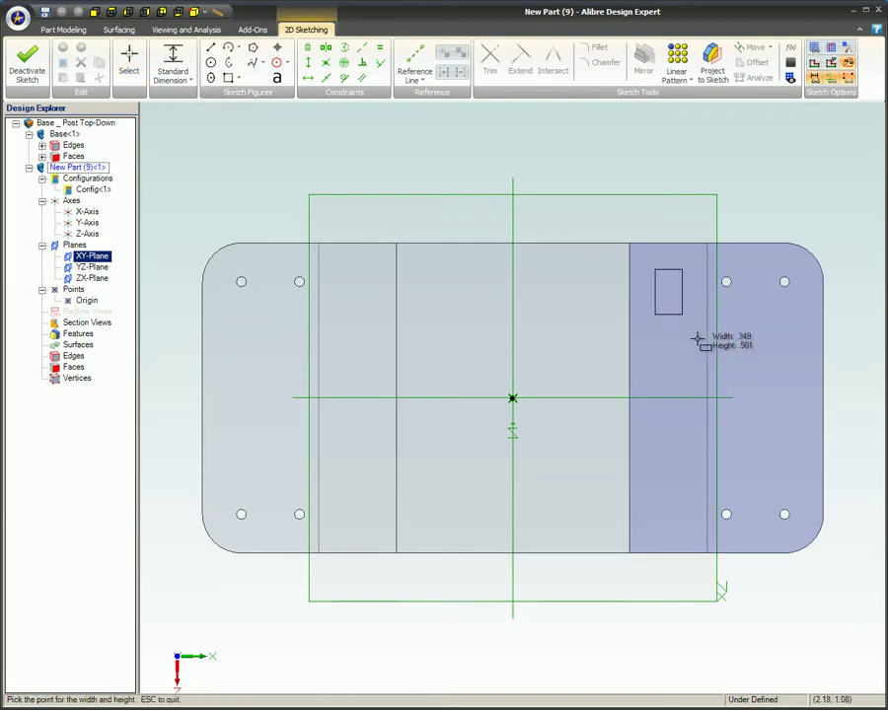
click(800, 527)
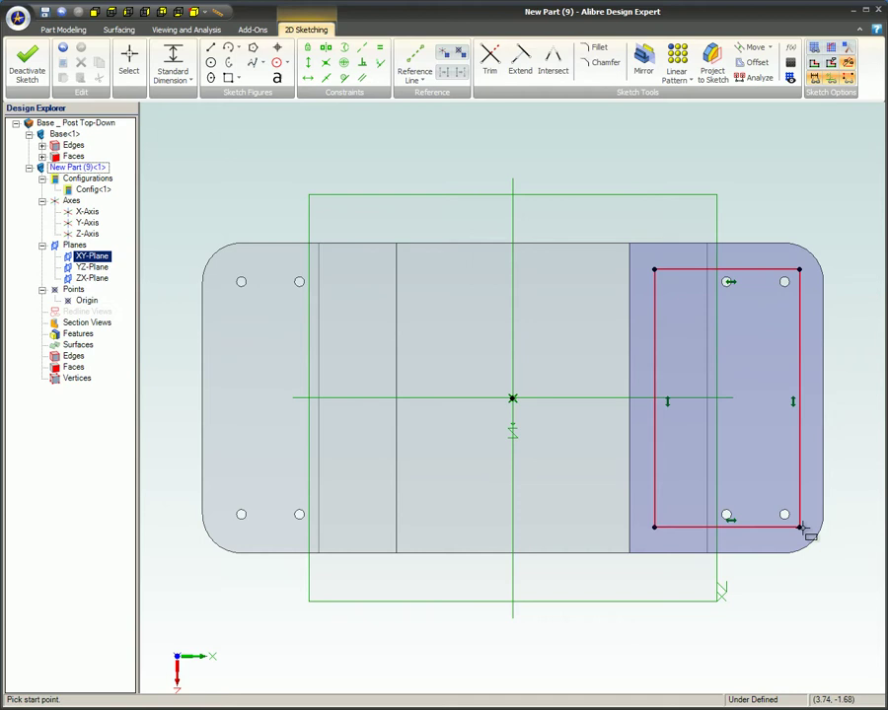
Make the rectangle's top, right, left and bottom edges collinear with the face edges
click(361, 47)
click(753, 244)
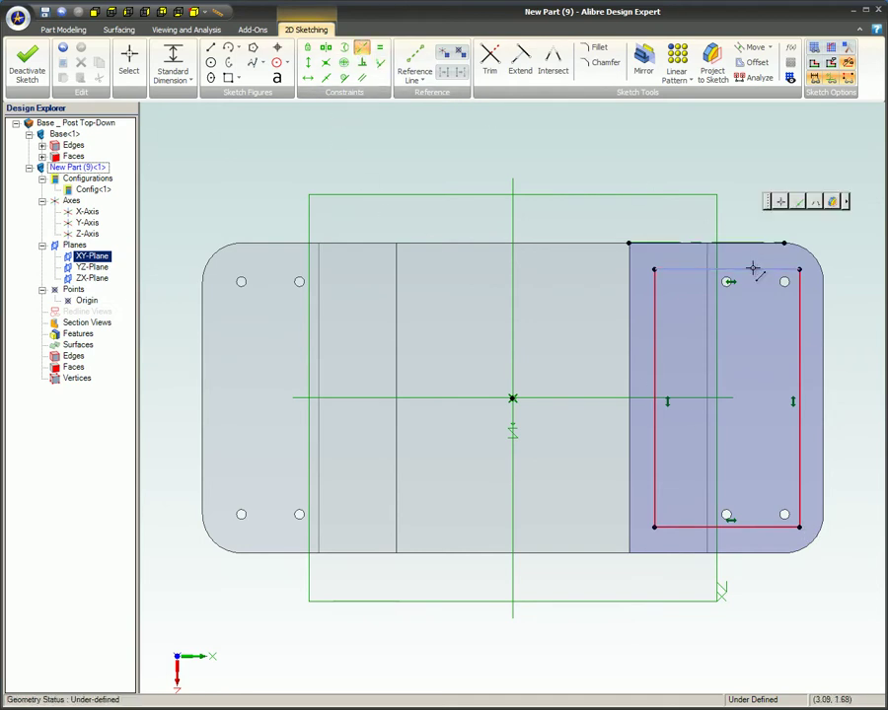
click(753, 270)
key(Escape)
click(824, 368)
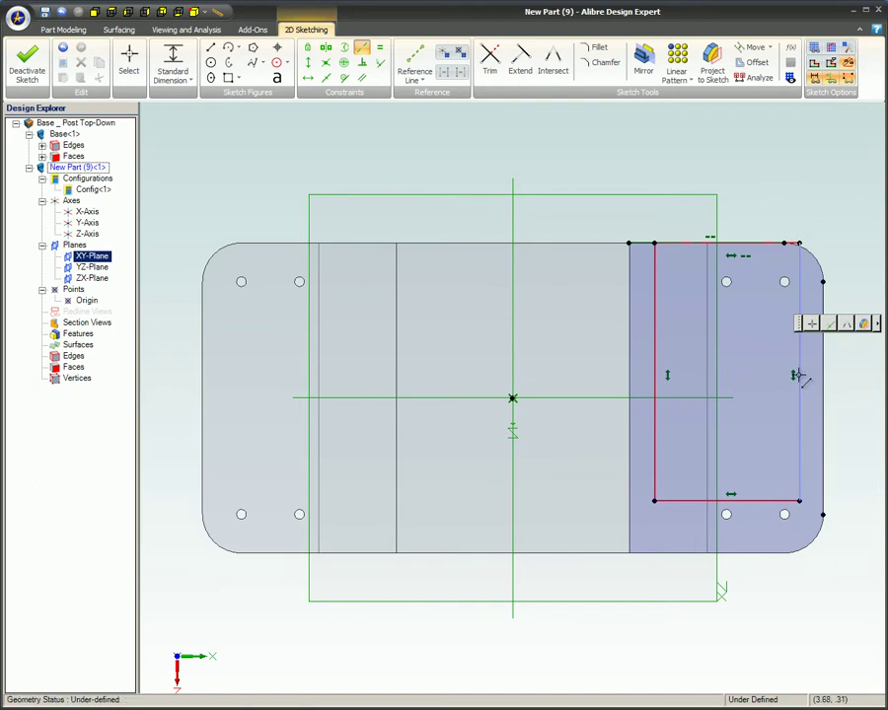
click(799, 376)
key(Escape)
click(631, 297)
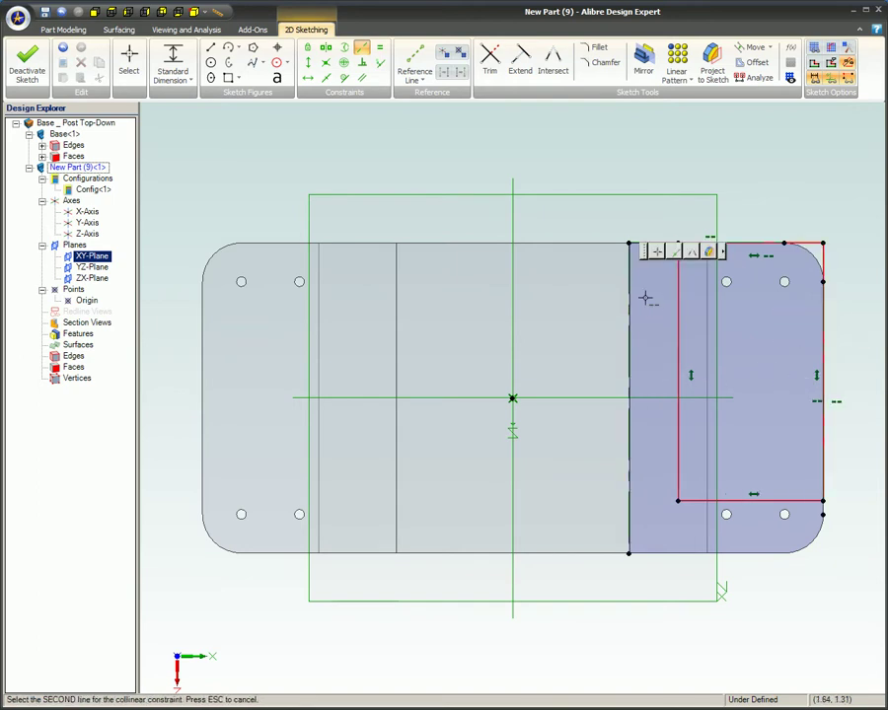
click(677, 301)
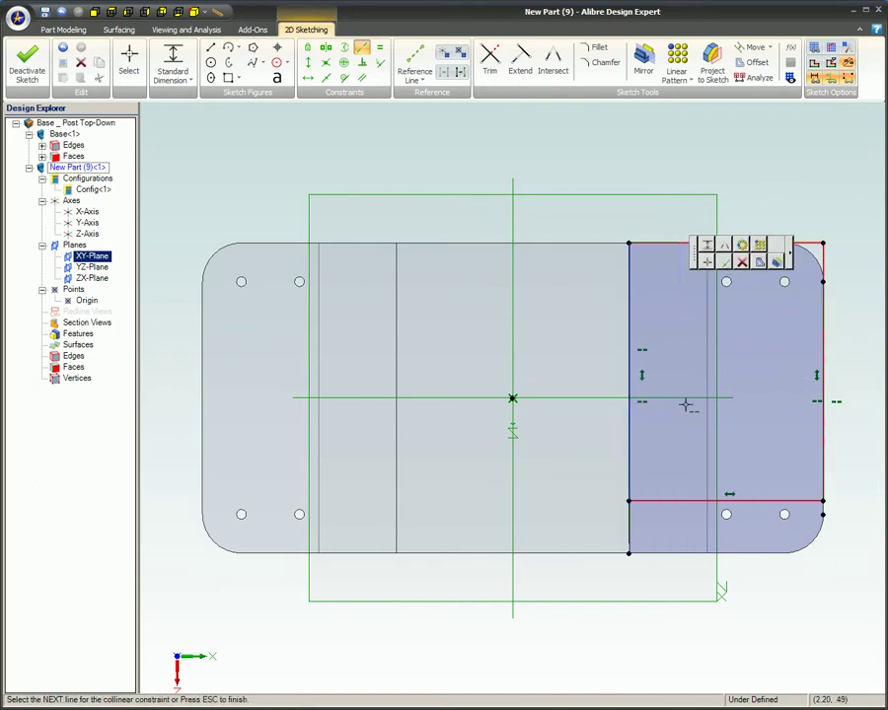
click(677, 553)
click(676, 502)
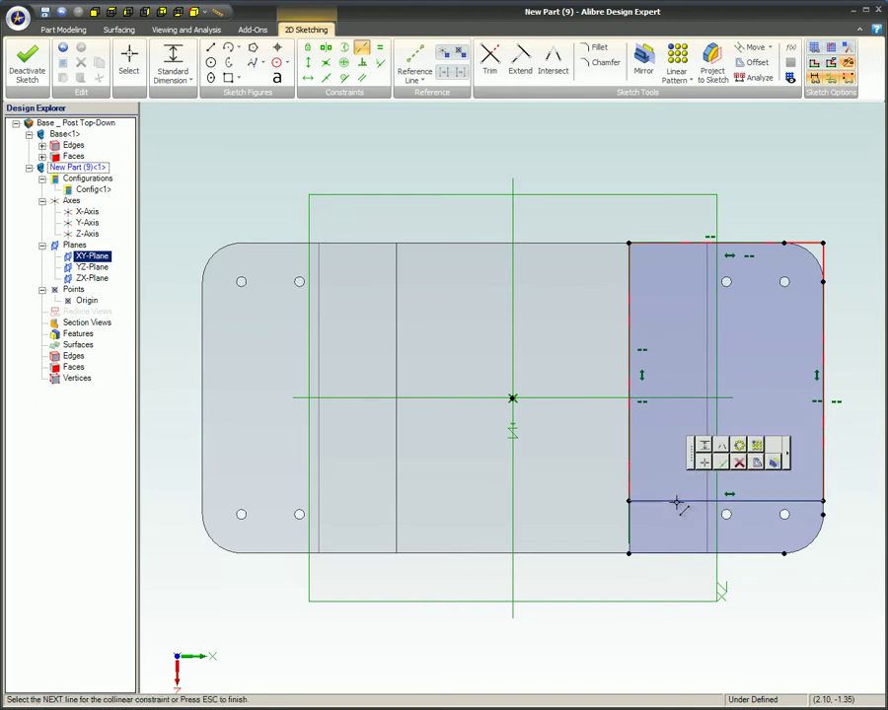
key(Escape)
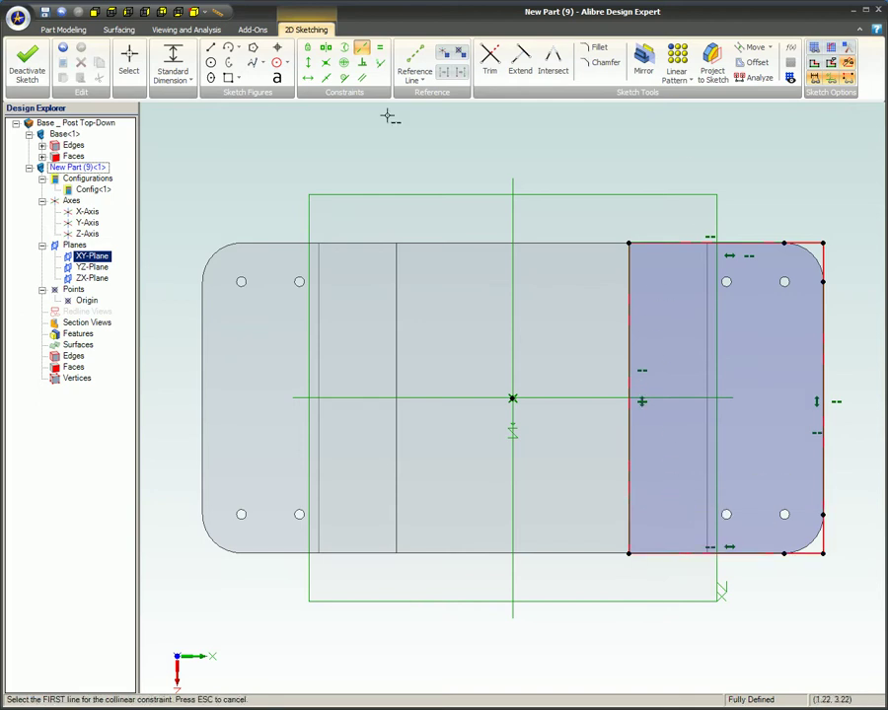
Extrude the rectangle sketch 4.000 into an upright plate
click(65, 30)
click(140, 48)
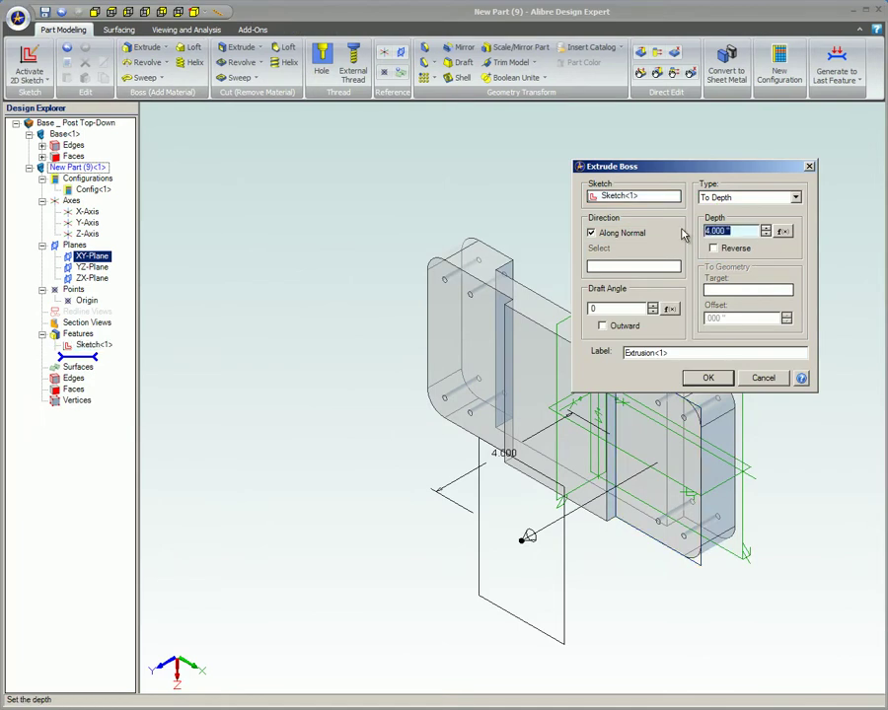
key(Return)
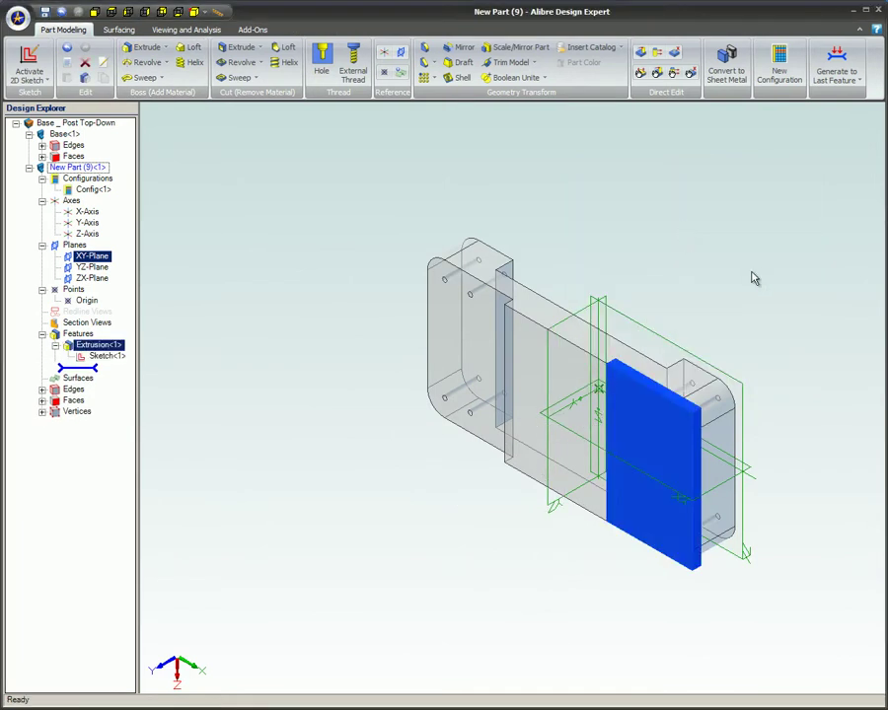
click(723, 278)
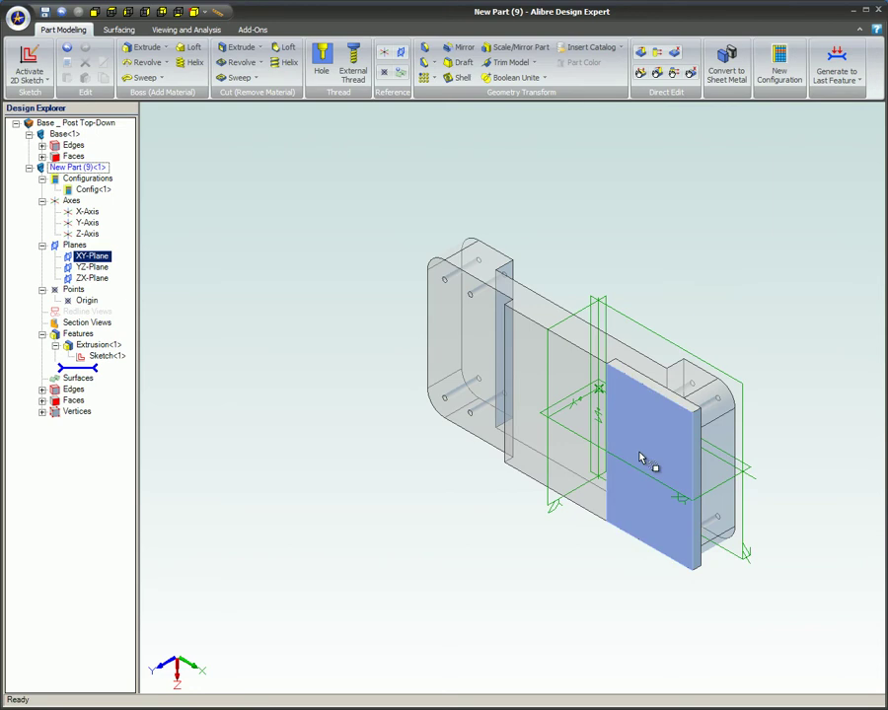
Round the plate's top and bottom outer corner edges with .500 fillets
scroll(639, 459, up, 4)
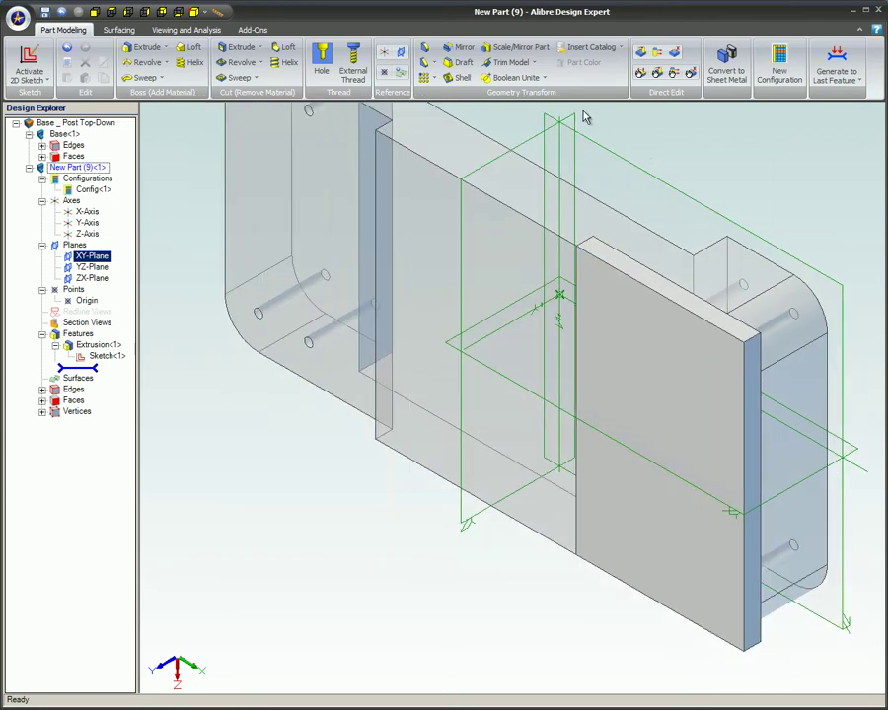
click(425, 48)
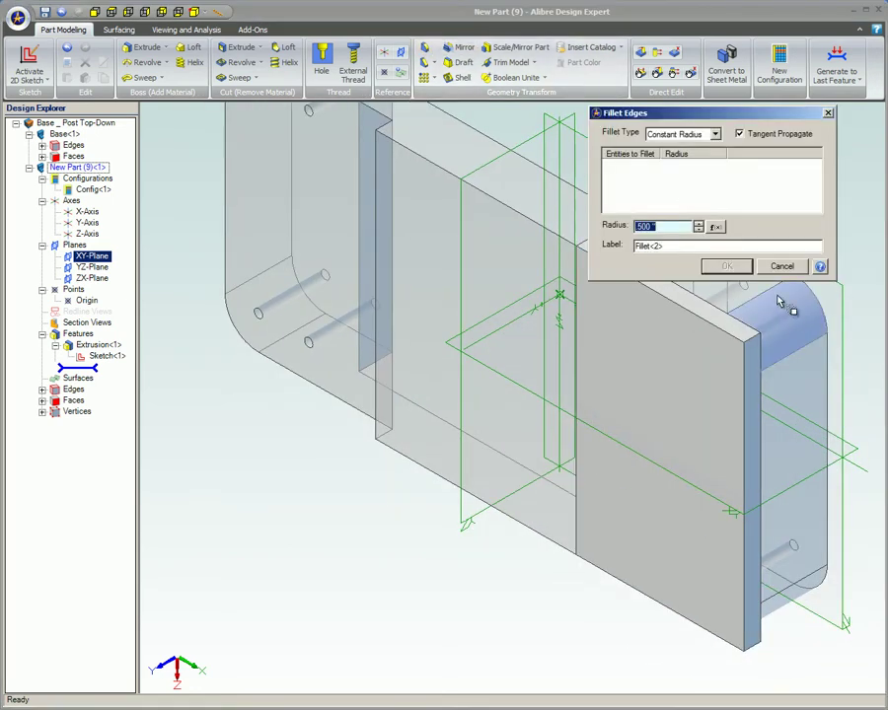
click(756, 346)
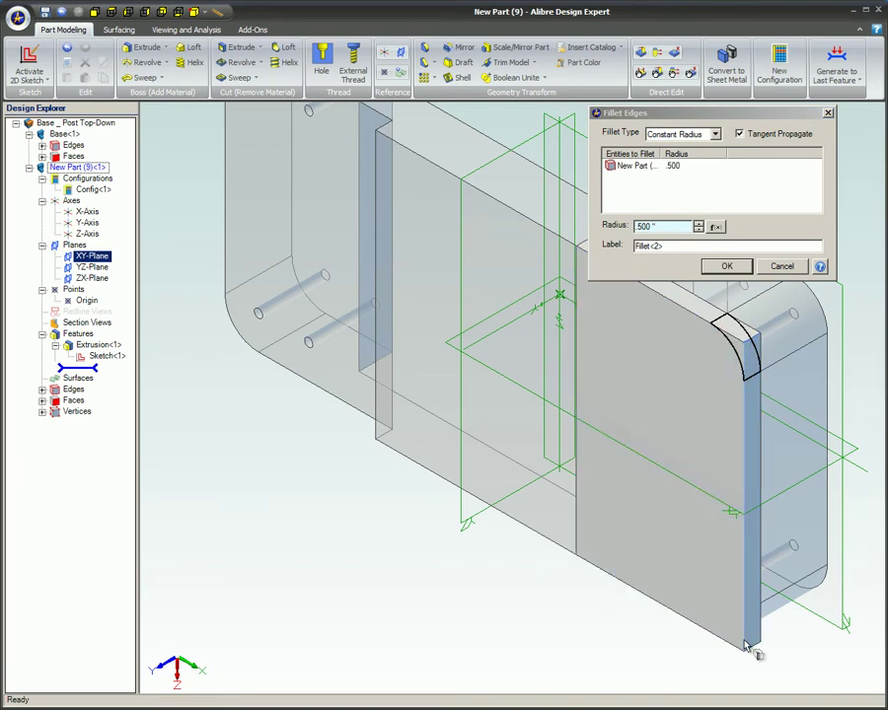
click(750, 646)
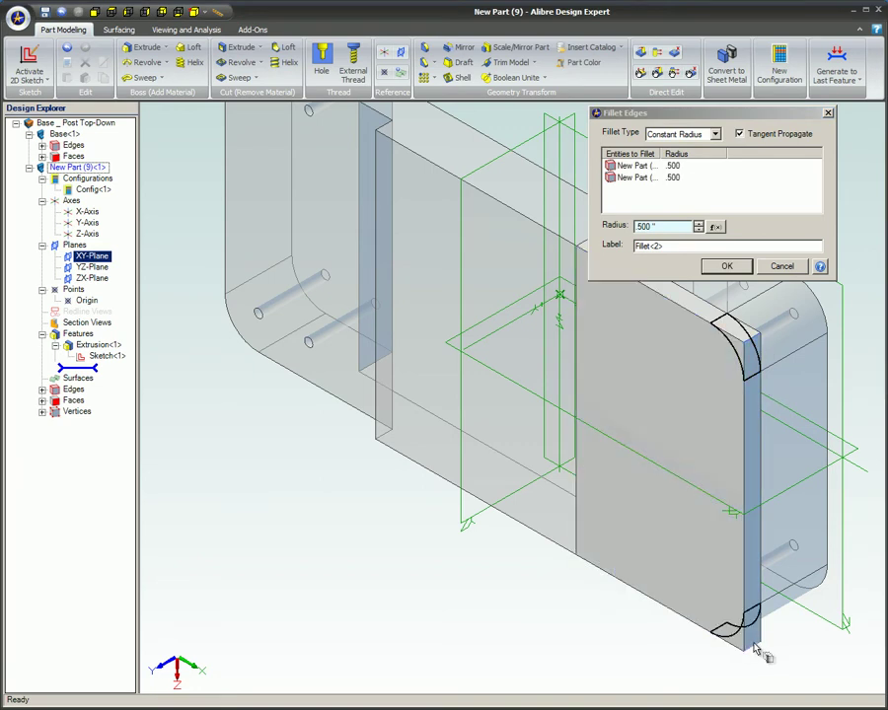
click(727, 266)
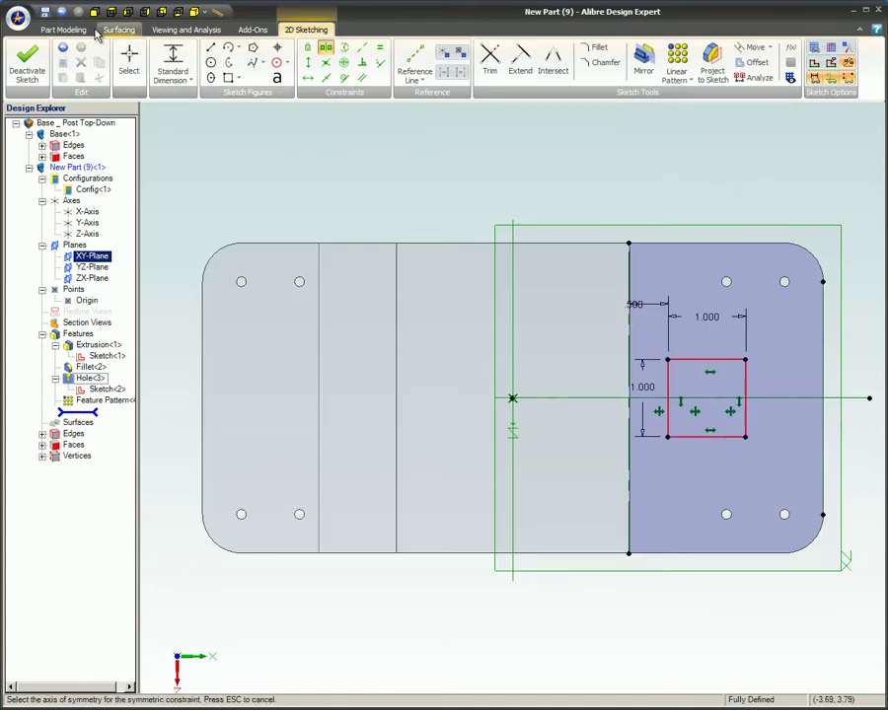
Extrude the new sketch with the .250 depth
click(91, 31)
click(140, 49)
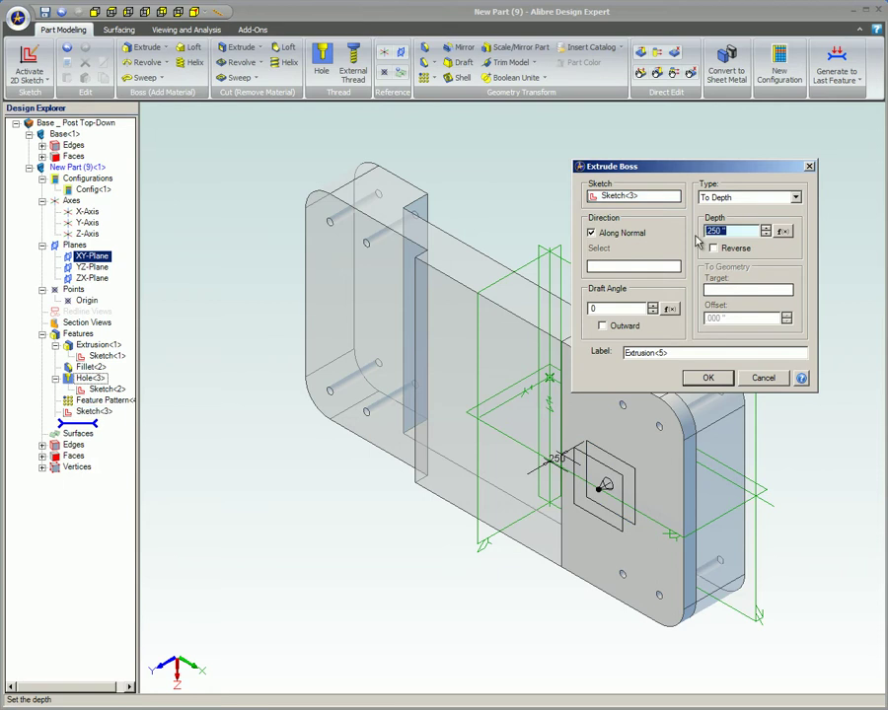
key(Return)
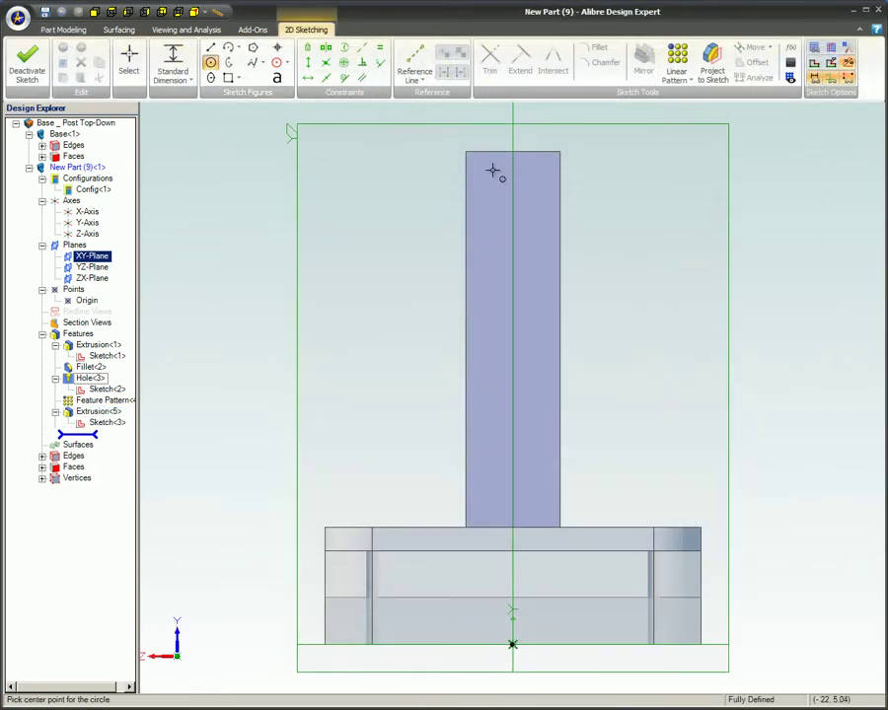
Sketch a post-width circle on the post top and extrude it 4.000, reversed
click(501, 166)
click(440, 169)
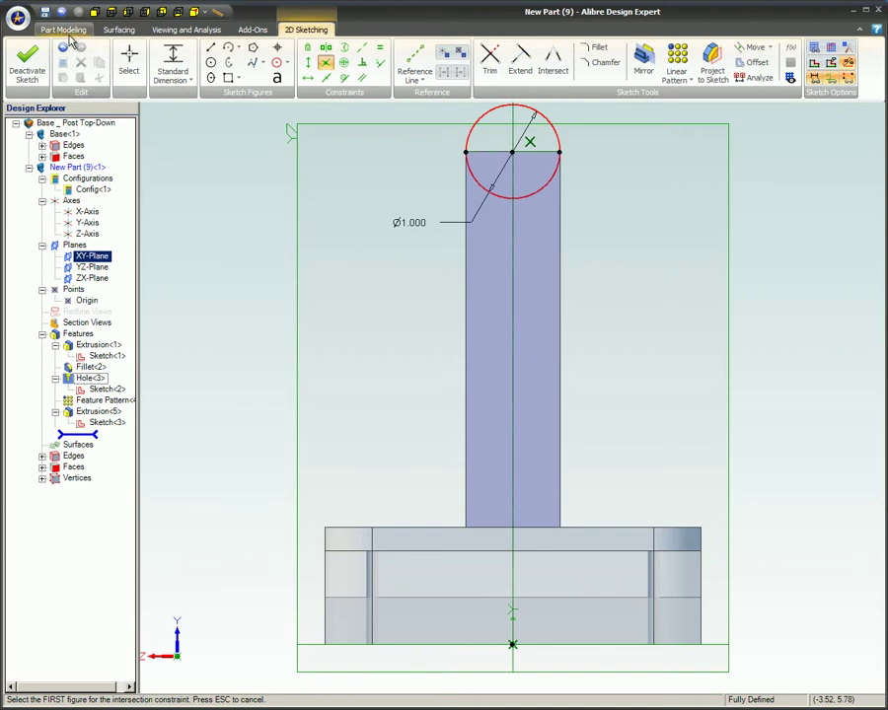
click(63, 29)
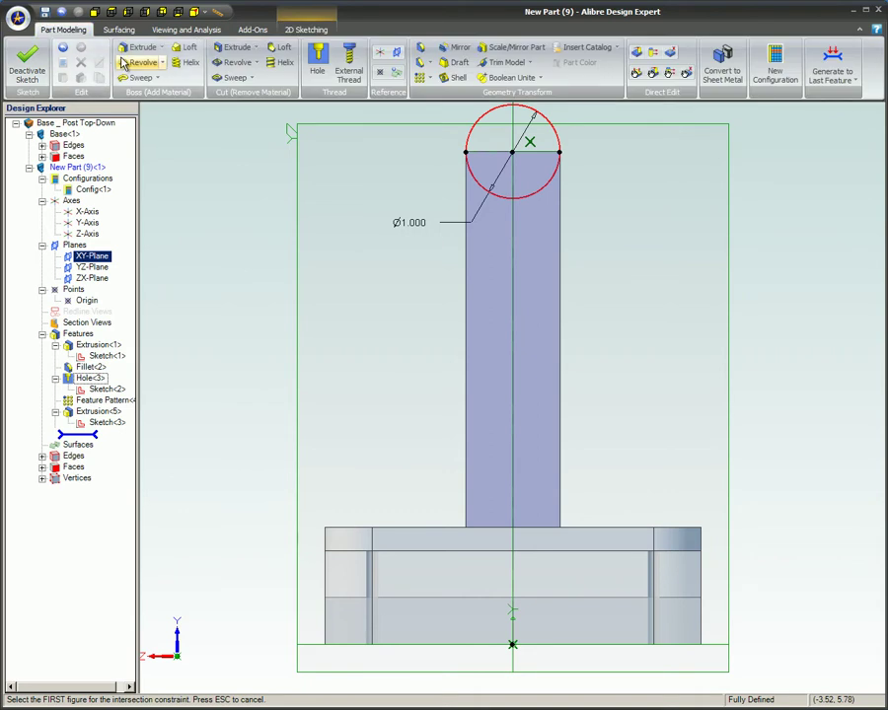
click(138, 47)
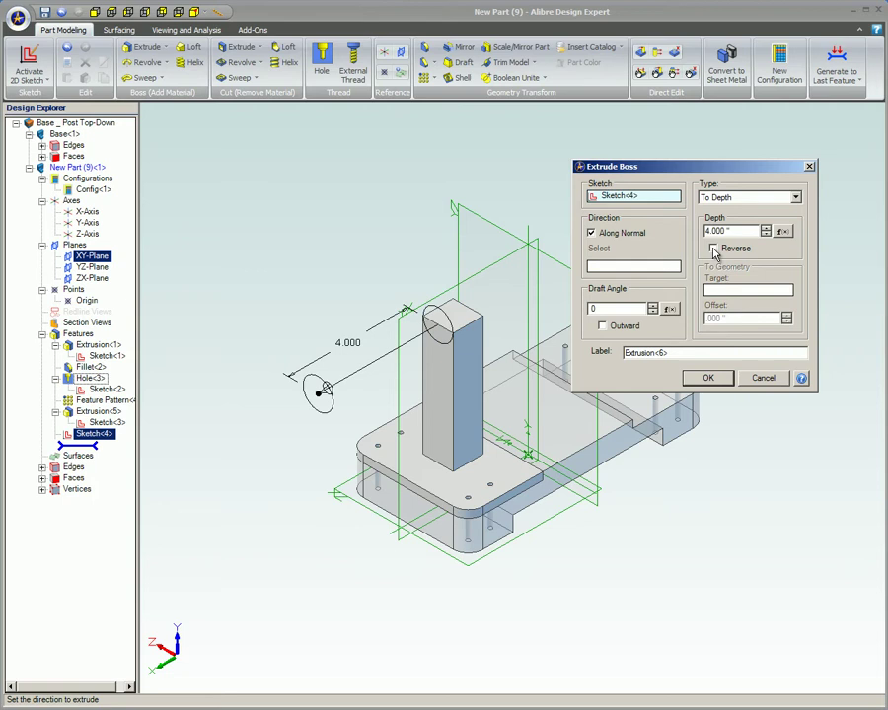
click(713, 249)
click(708, 379)
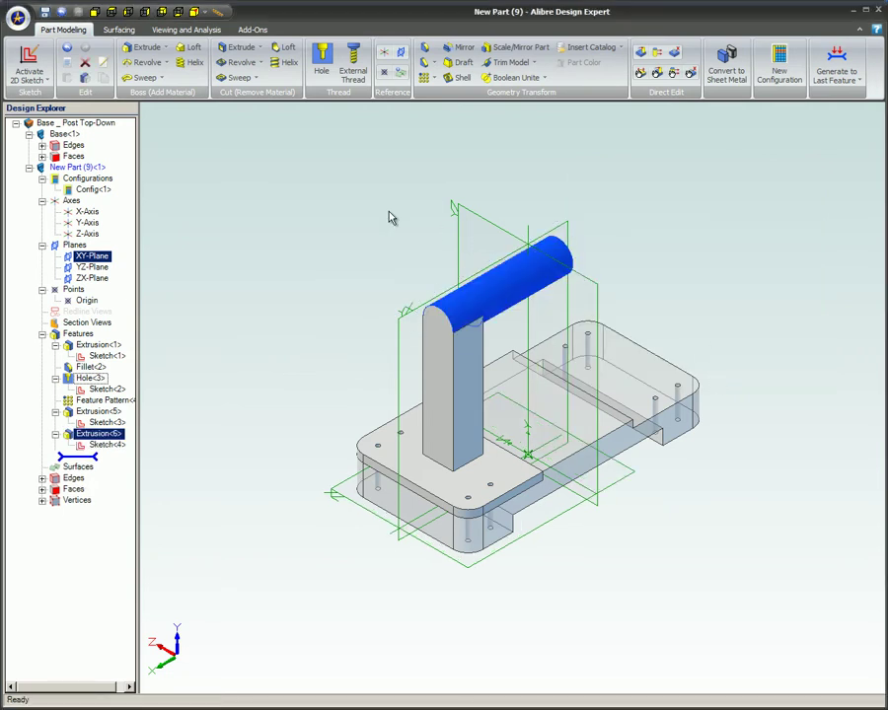
Switch to another isometric view and bring up the top assembly's options in Design Explorer
click(194, 13)
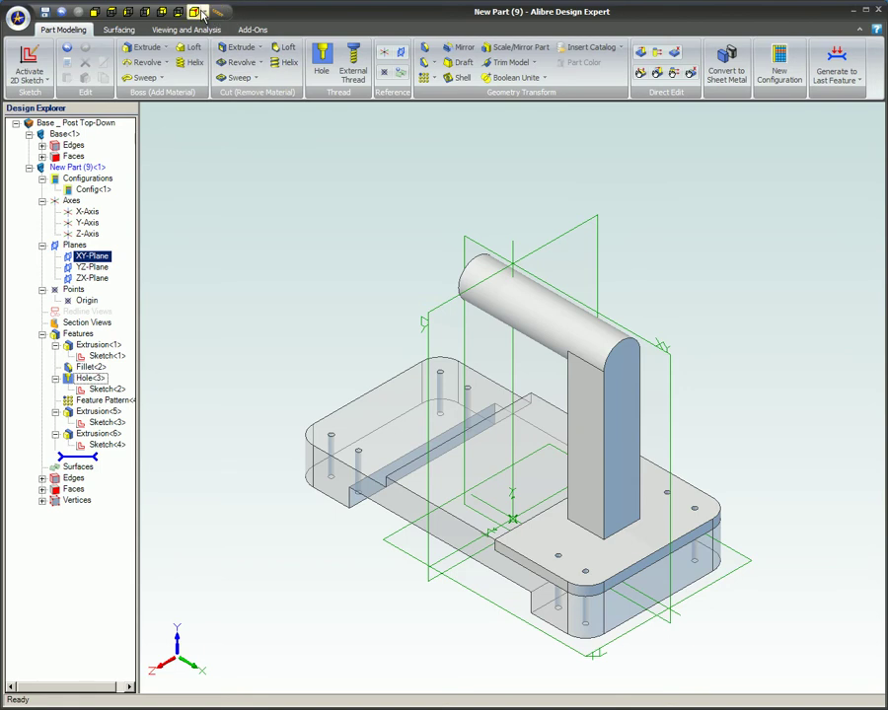
click(209, 14)
click(242, 25)
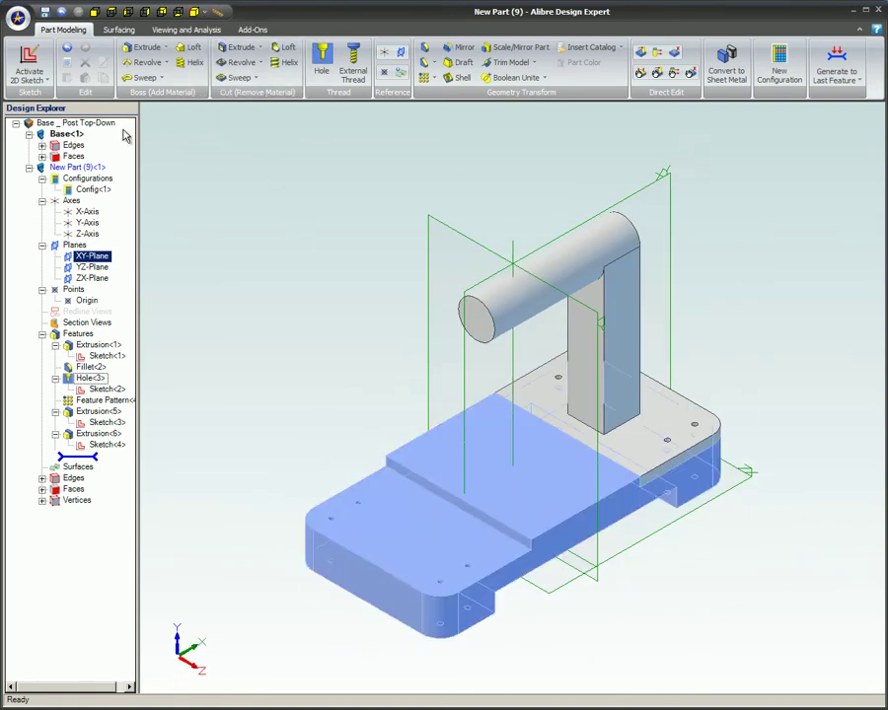
click(79, 122)
right_click(111, 124)
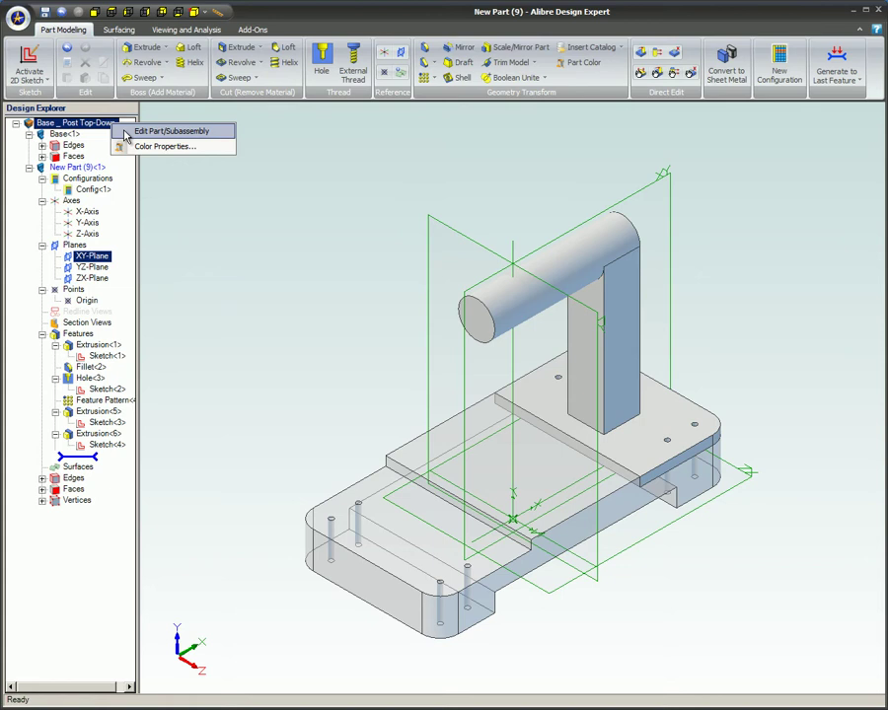
Edit the Base part in place and open its first profile sketch
click(148, 132)
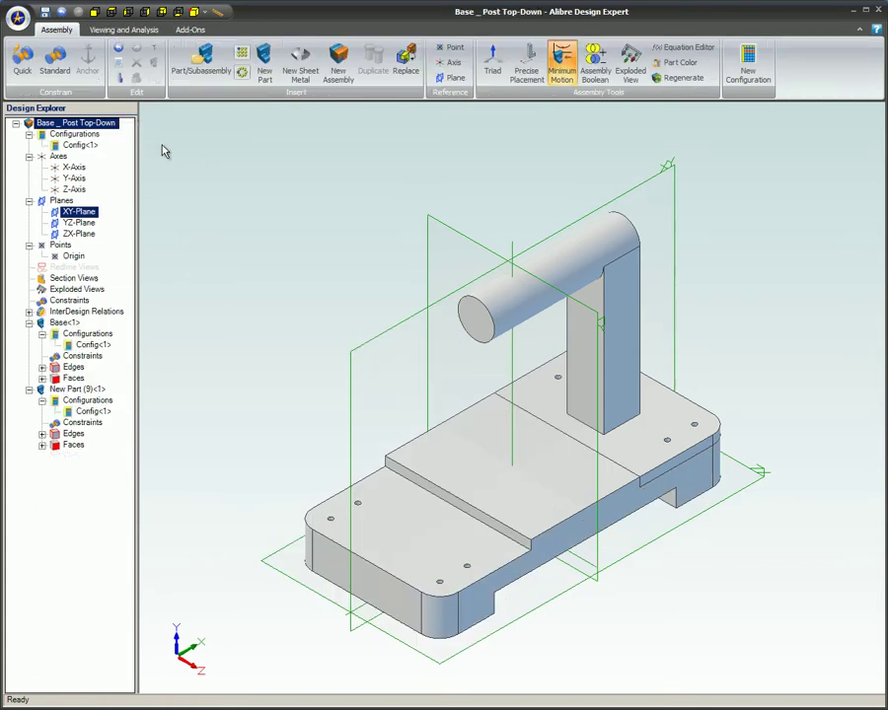
right_click(519, 416)
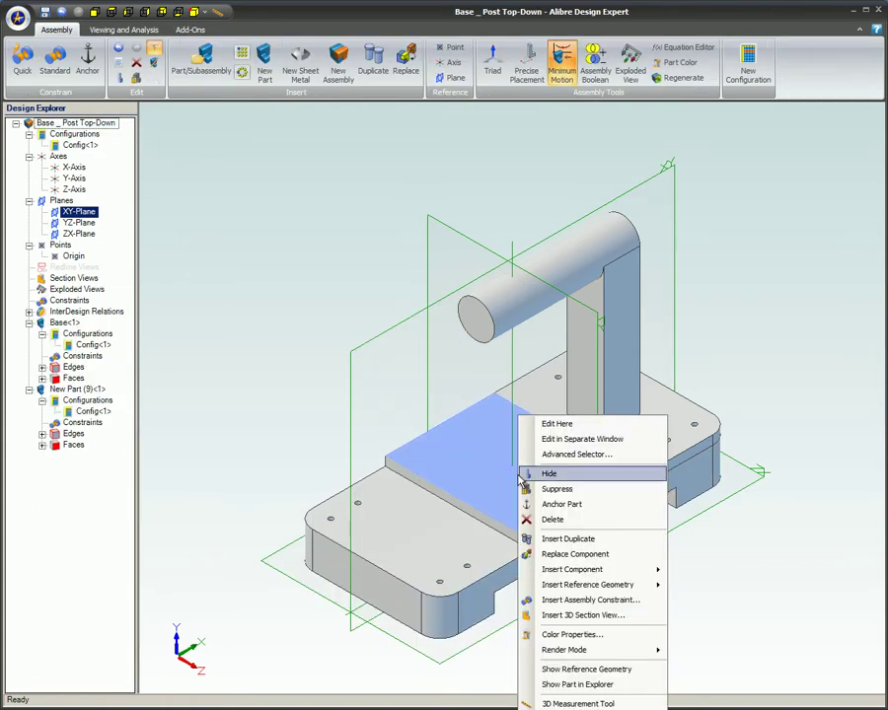
click(558, 426)
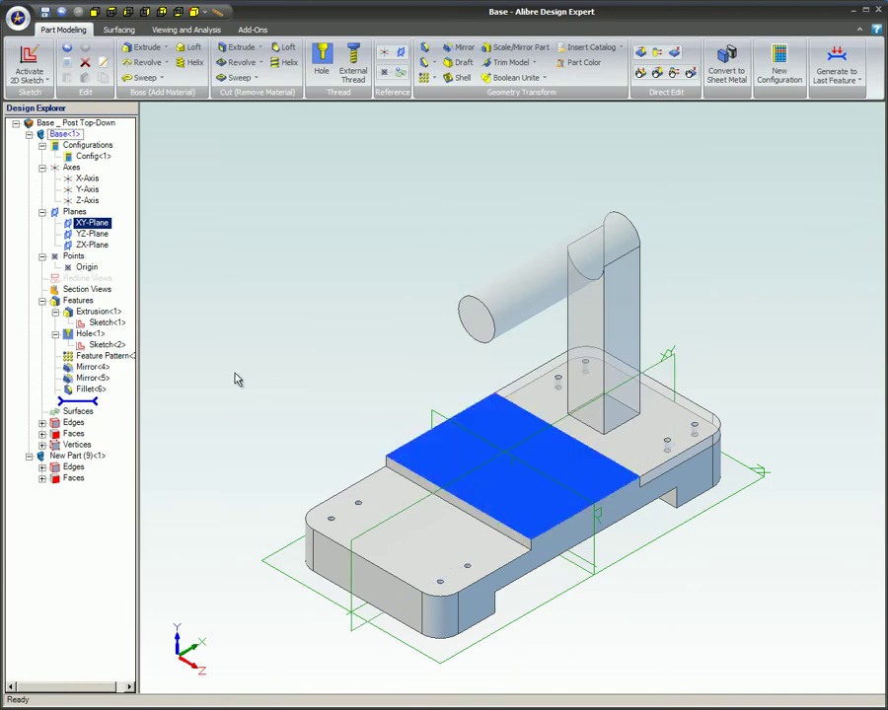
right_click(108, 325)
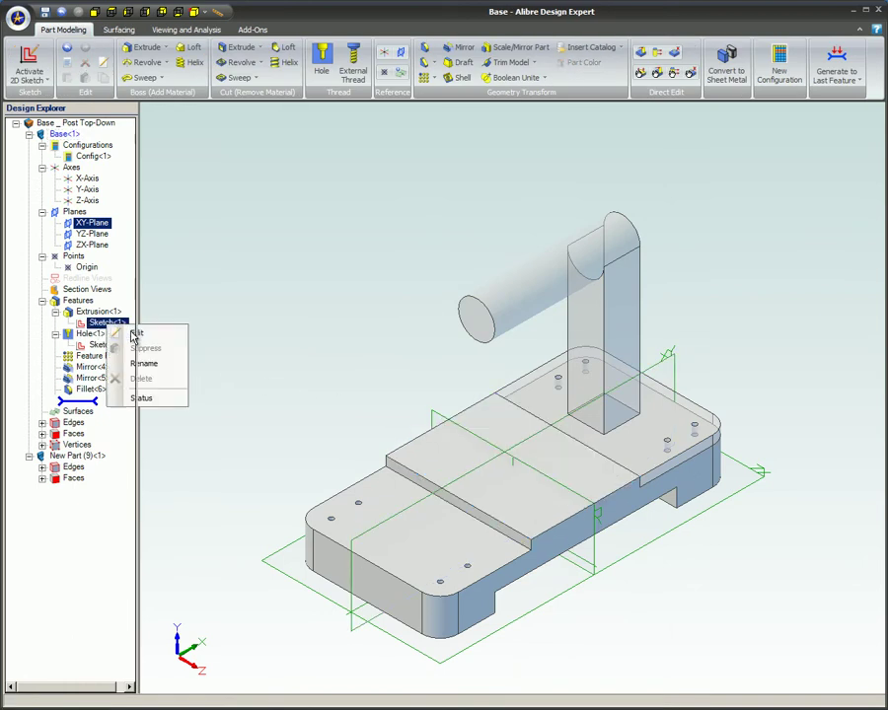
click(138, 333)
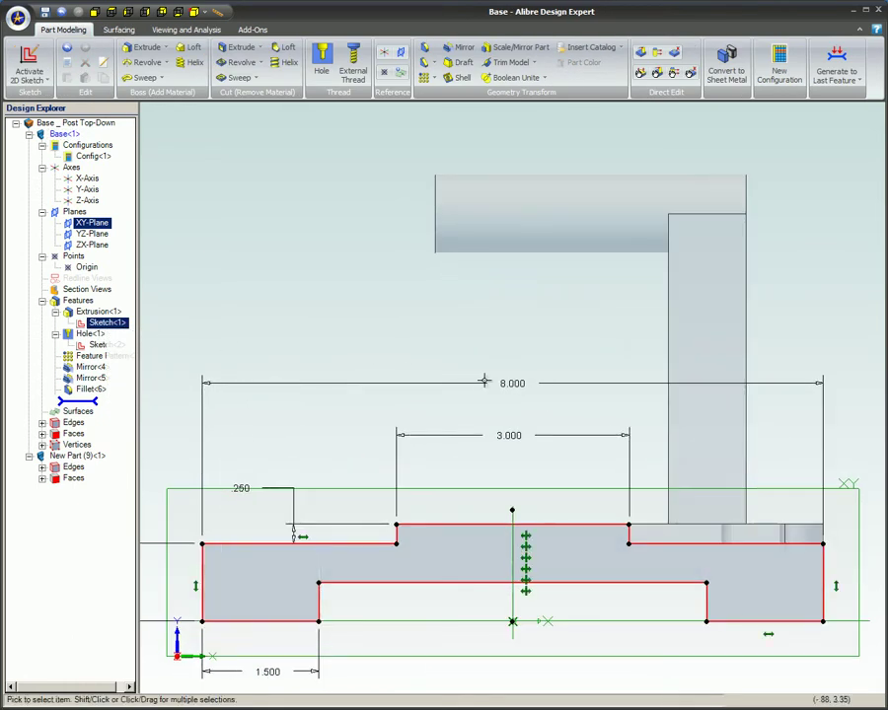
Change the 3.000 width dimension to 5, exit the sketch, and view isometrically
right_click(516, 441)
click(543, 405)
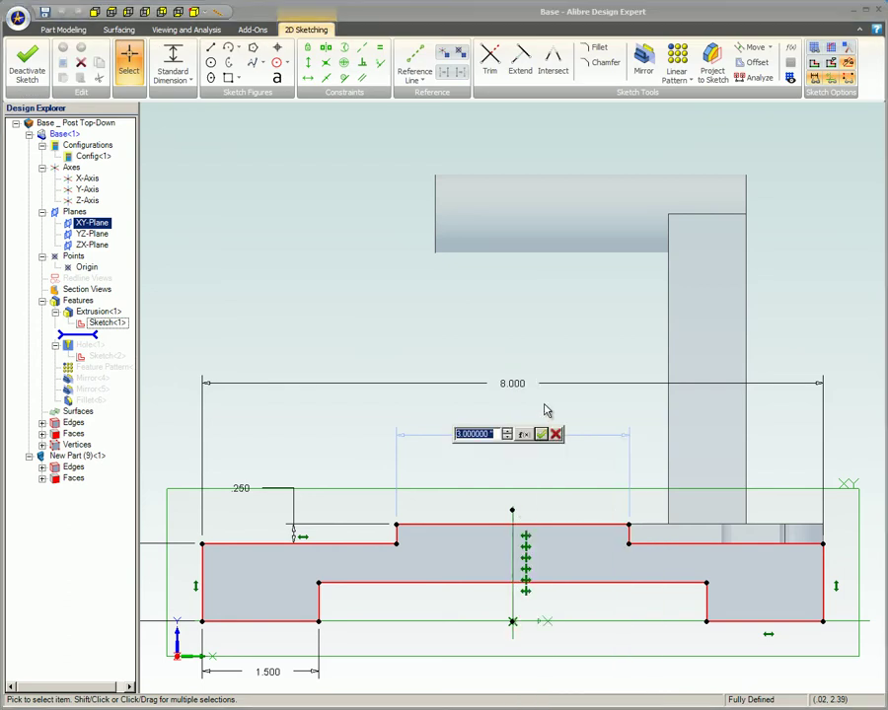
text(5)
key(Return)
right_click(543, 382)
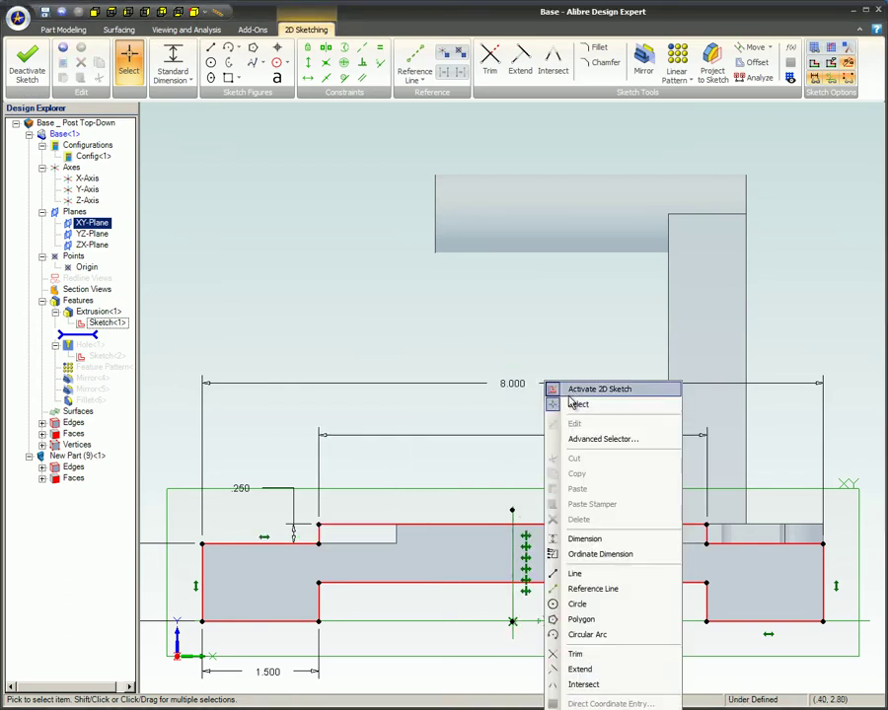
click(564, 391)
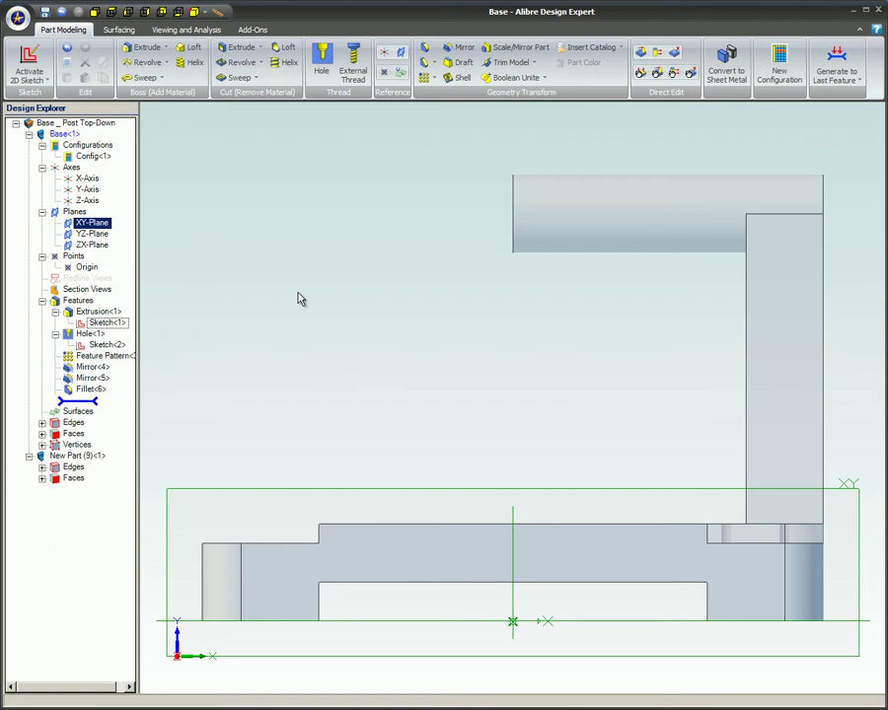
click(195, 12)
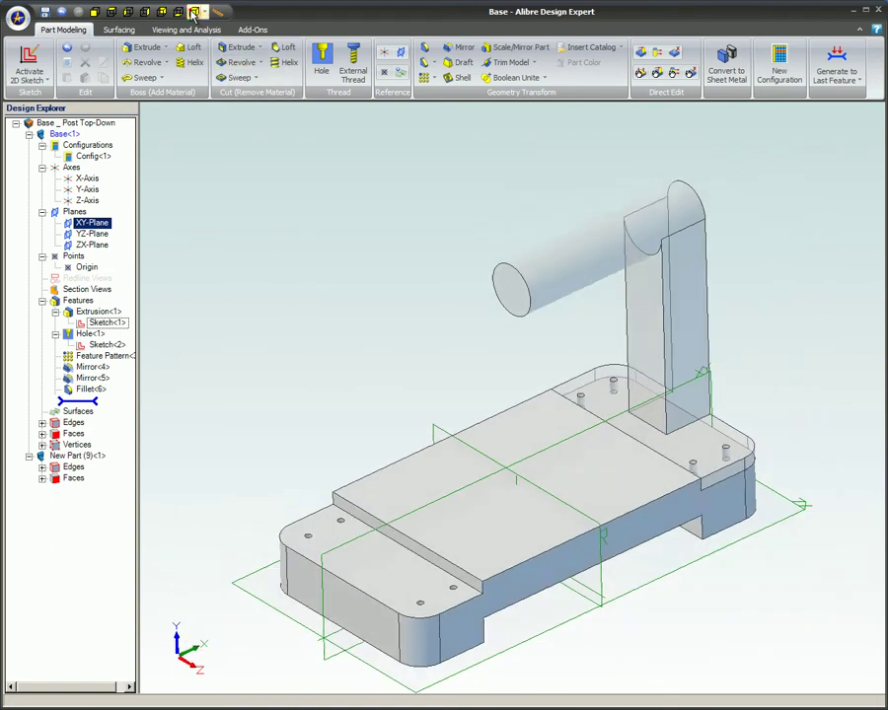
Return to editing the whole assembly and insert one copy of the Base part
right_click(126, 124)
click(153, 135)
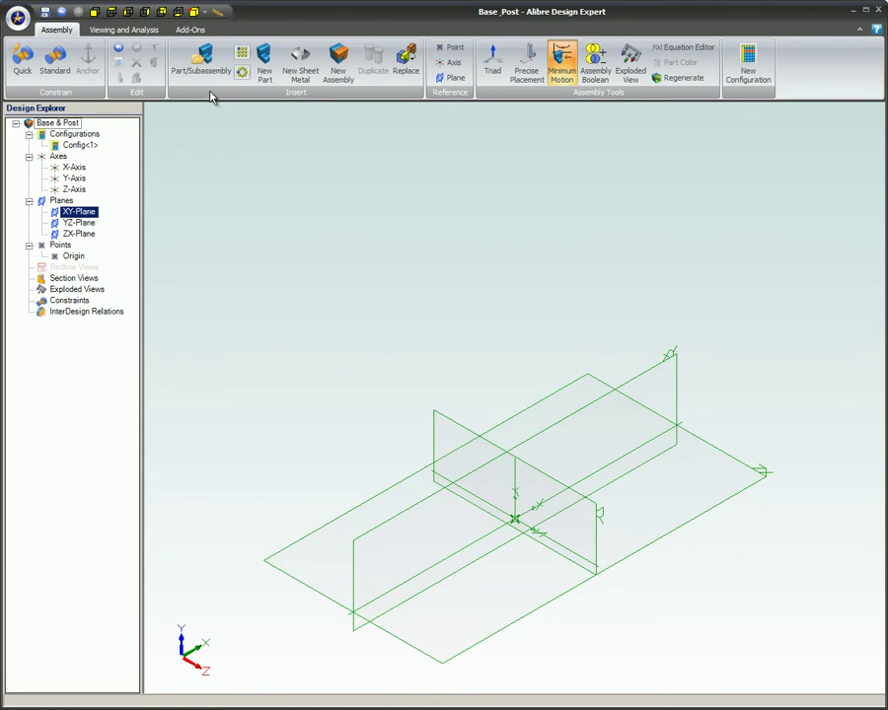
click(197, 66)
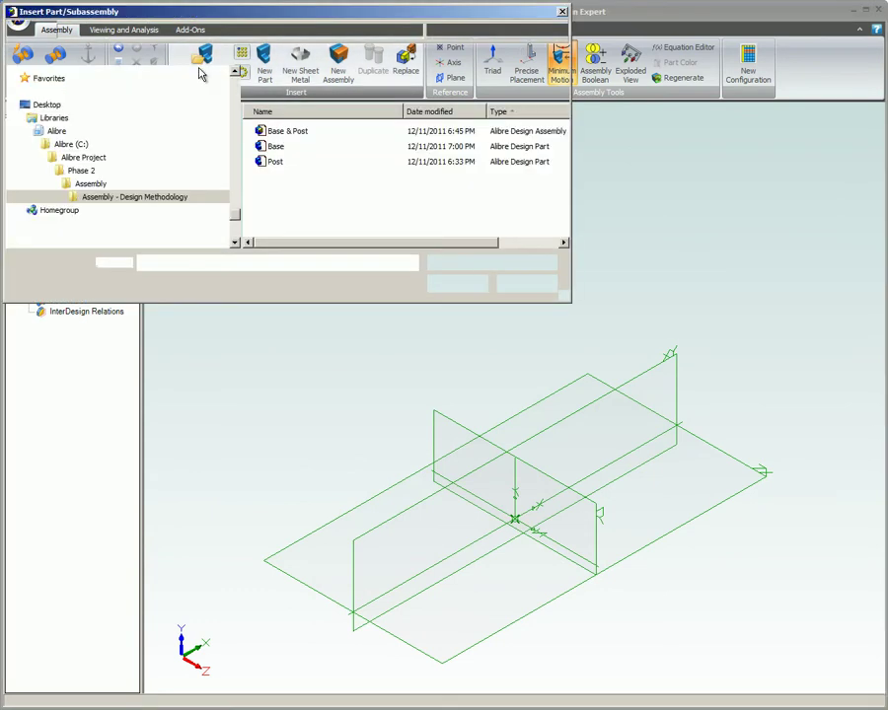
click(269, 147)
click(446, 284)
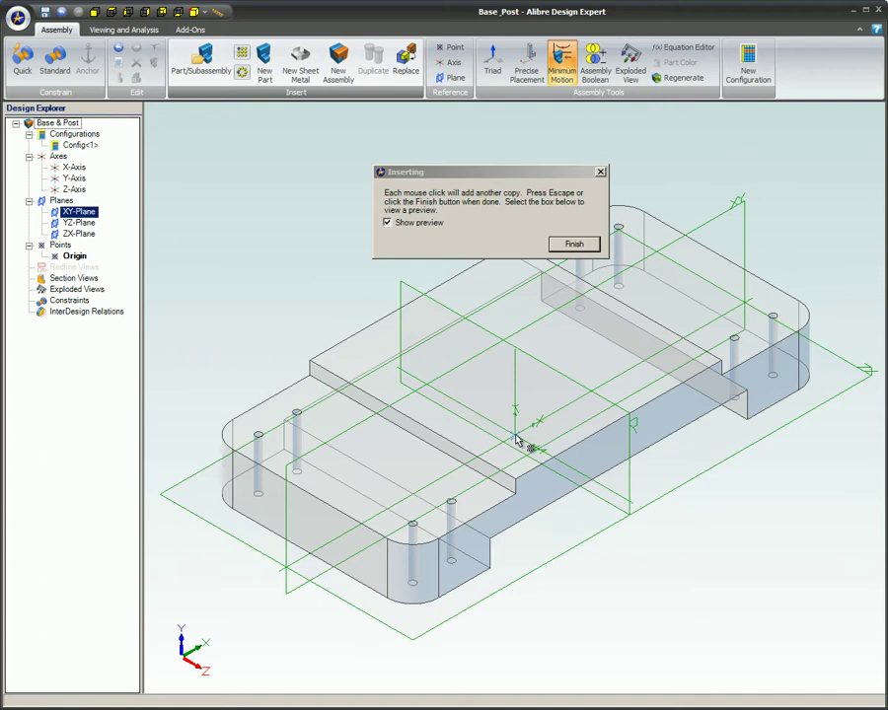
click(516, 439)
click(567, 247)
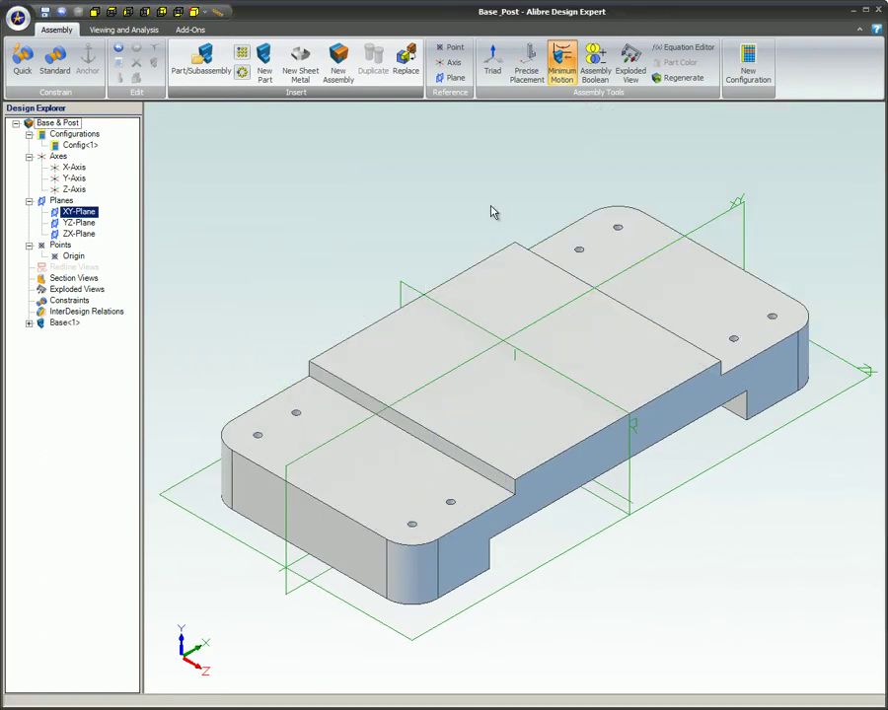
Start inserting the Post part file into the assembly
click(215, 75)
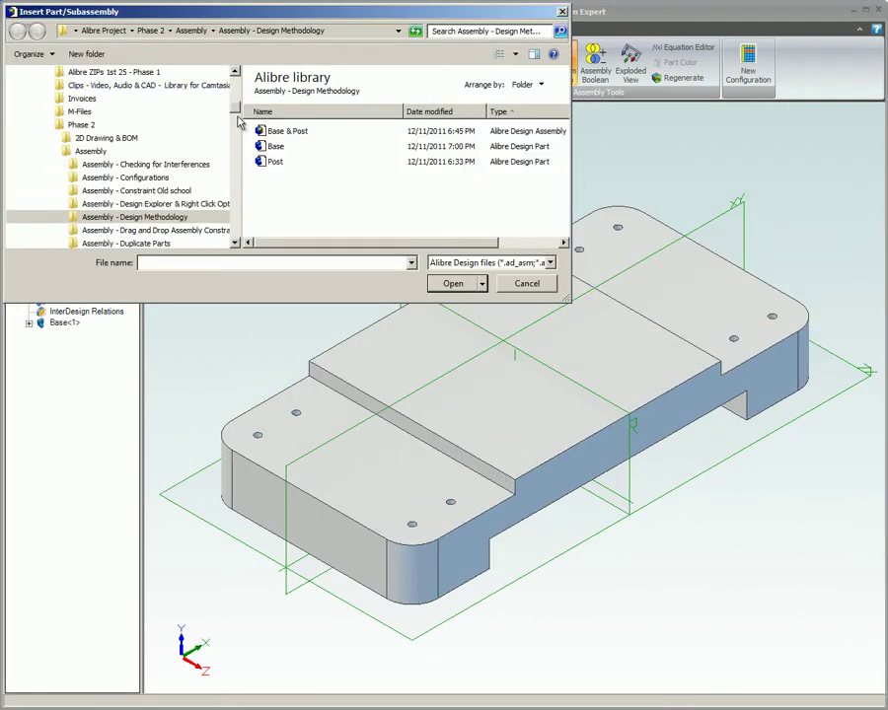
click(275, 161)
click(452, 284)
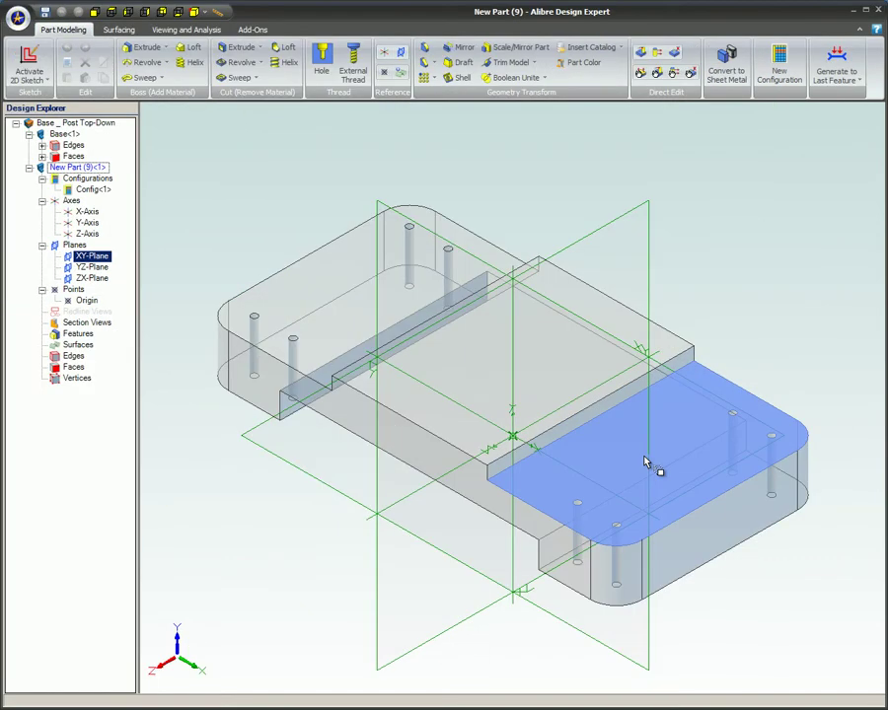
Sketch a rectangle on the base's right-hand top face
right_click(645, 462)
click(671, 409)
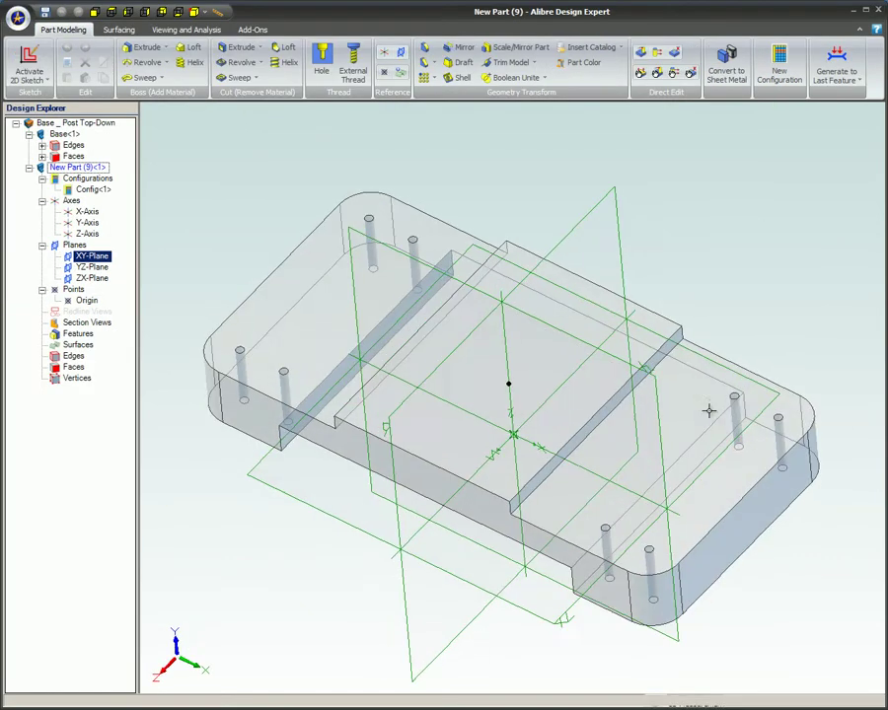
key(r)
click(654, 270)
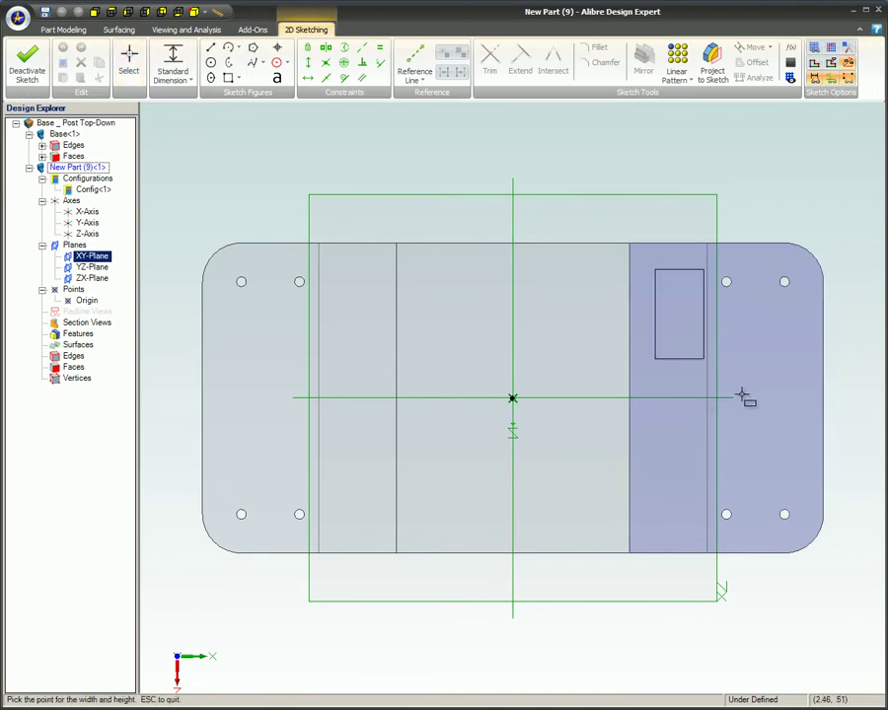
click(800, 526)
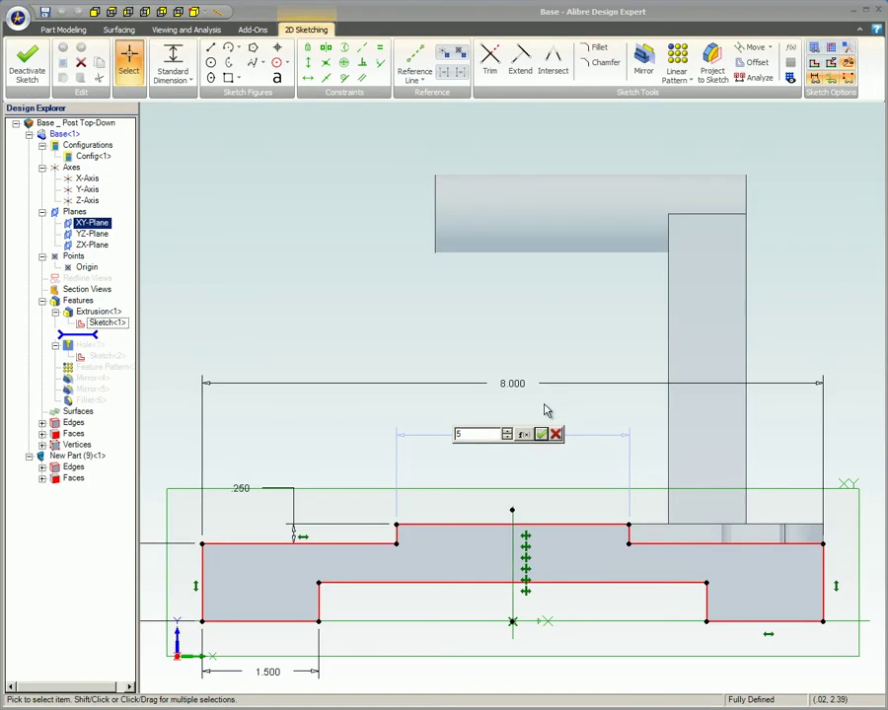
Confirm the 5.000 width and exit the sketch back to the part
key(Return)
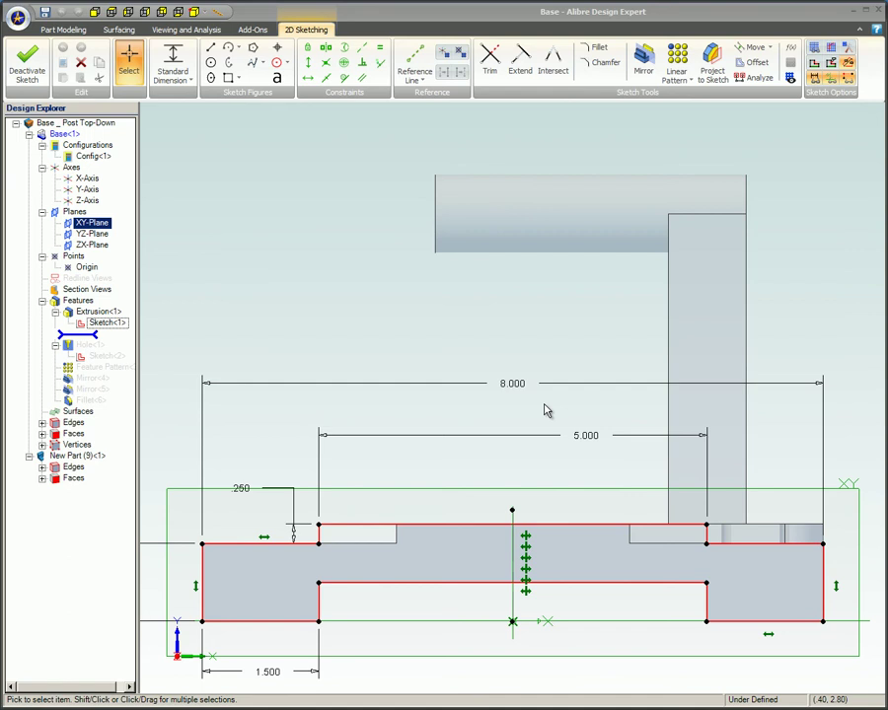
right_click(540, 387)
click(570, 386)
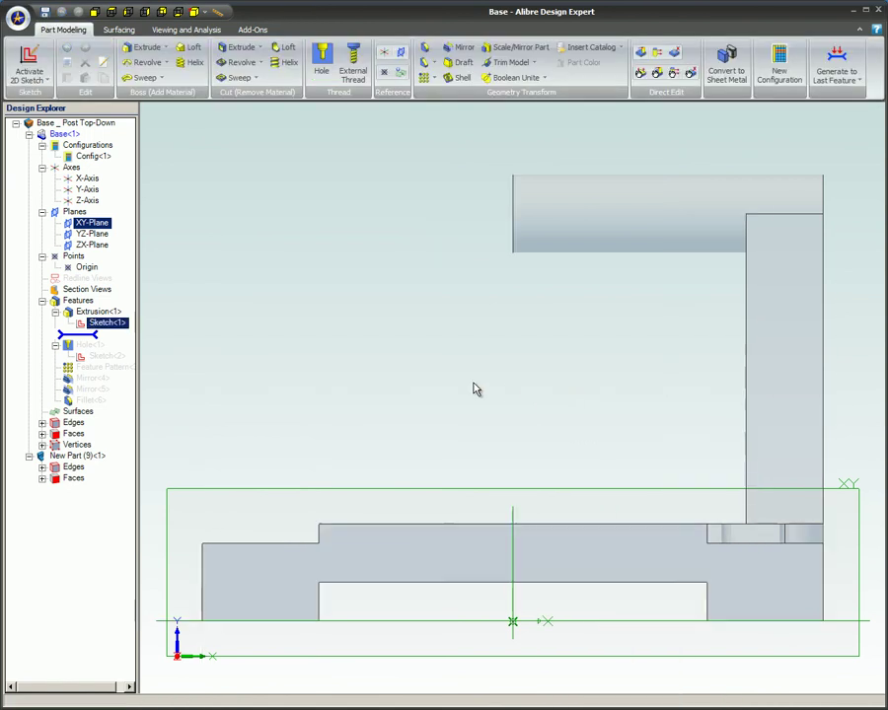